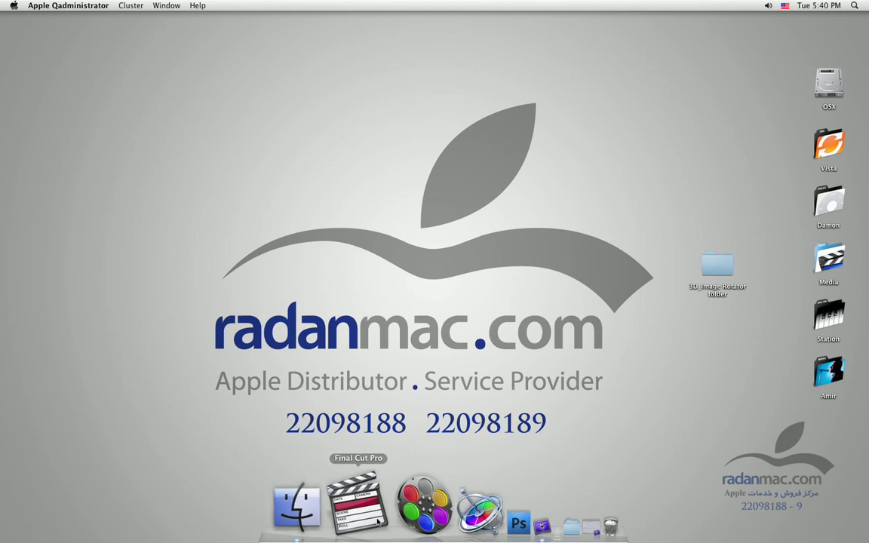
Step: Bring Finder to the front in place of Apple Qadministrator
click(557, 479)
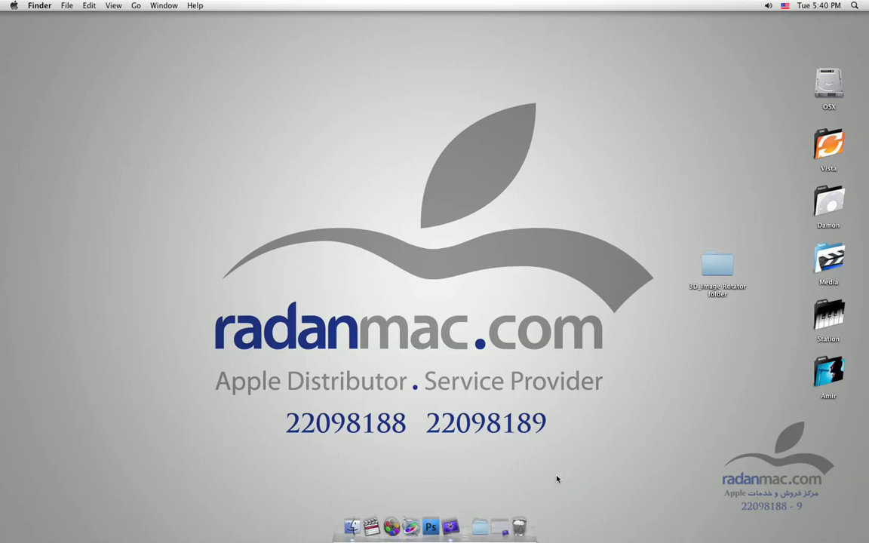
Step: Open the Applications folder and launch Apple Qmaster from it
key(super+shift+a)
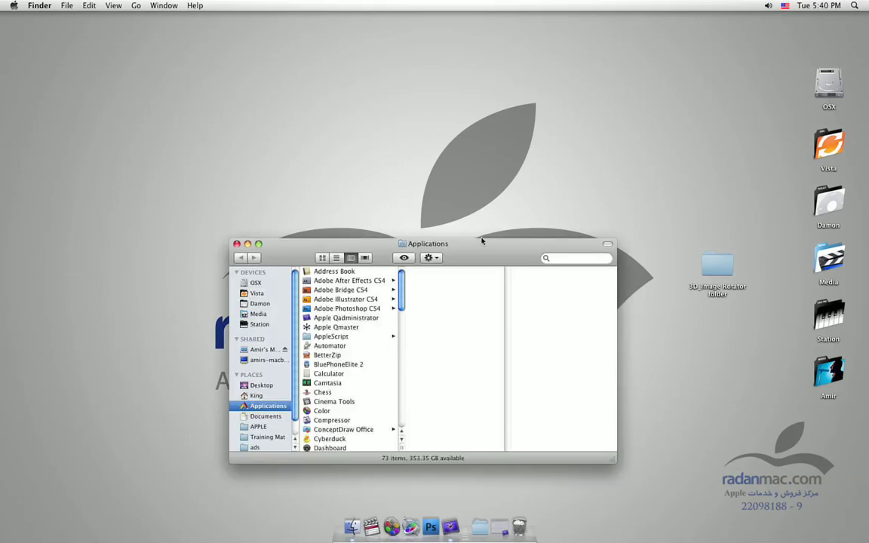
drag(453, 244, 375, 235)
click(269, 317)
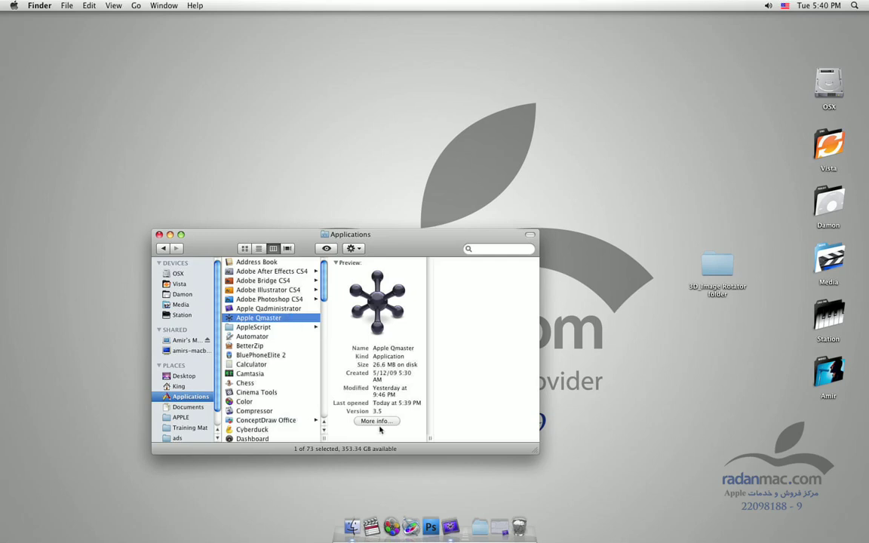
double_click(274, 324)
Step: Close the Applications Finder window and make the Untitled batch window active
click(479, 408)
key(super+w)
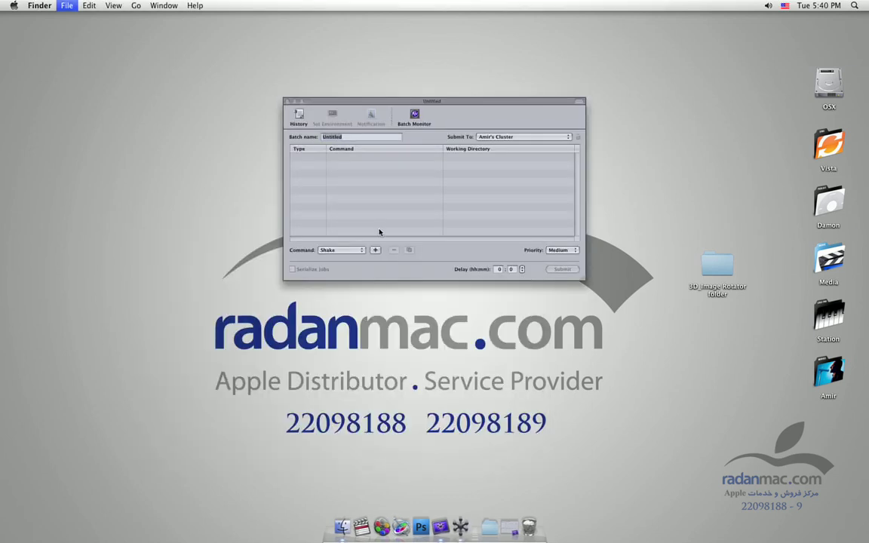
click(453, 108)
Step: Lower the Untitled window, keep Shake and the cluster target, and add a Shake job
drag(464, 103, 473, 218)
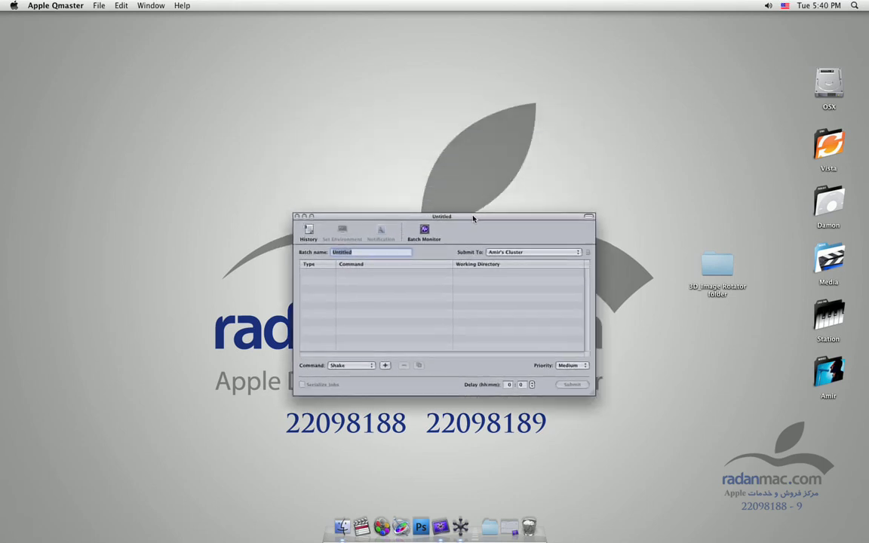
click(363, 367)
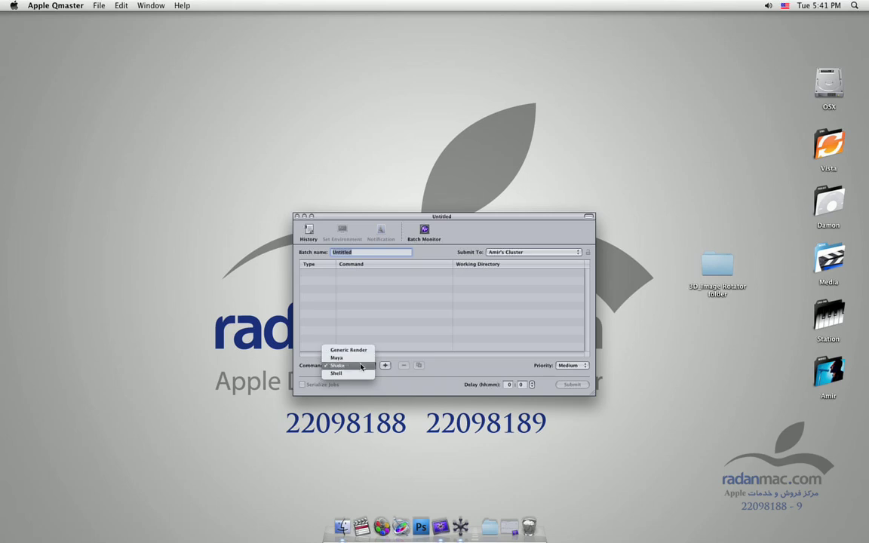
click(341, 366)
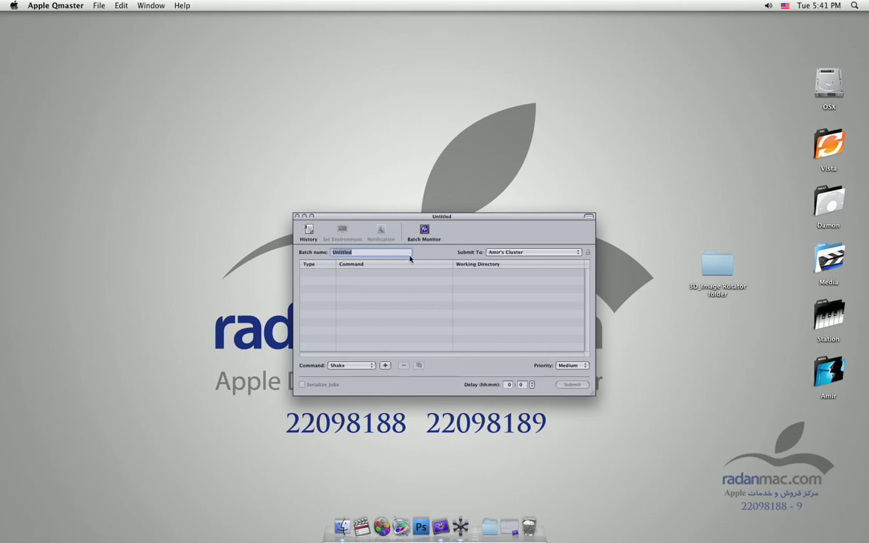
click(492, 252)
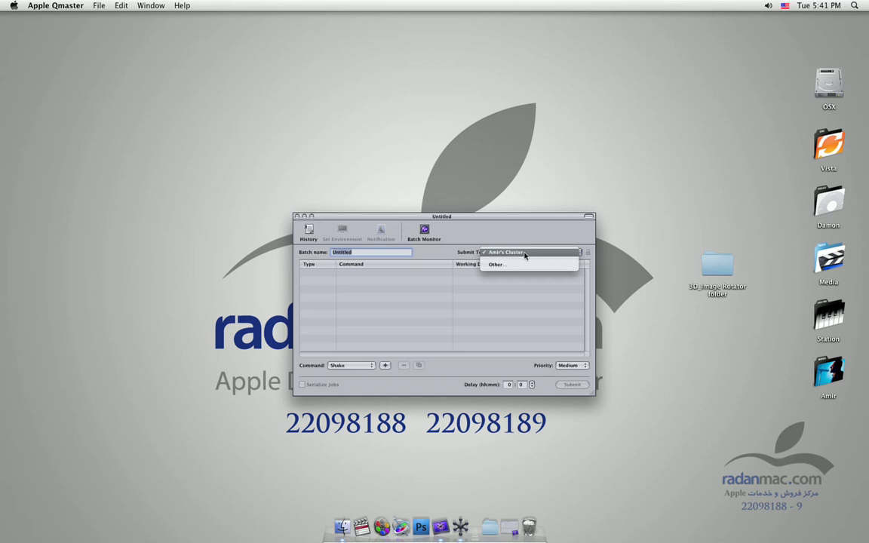
click(487, 240)
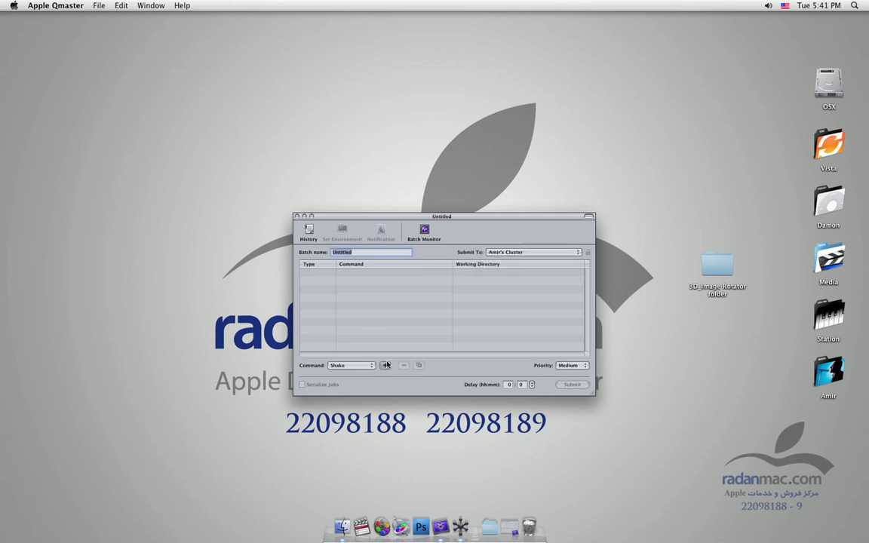
click(384, 365)
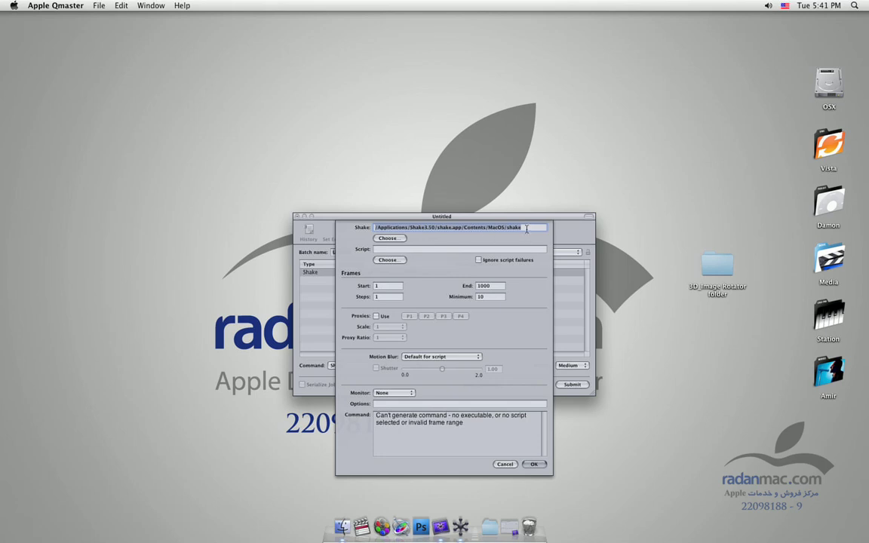
key(Tab)
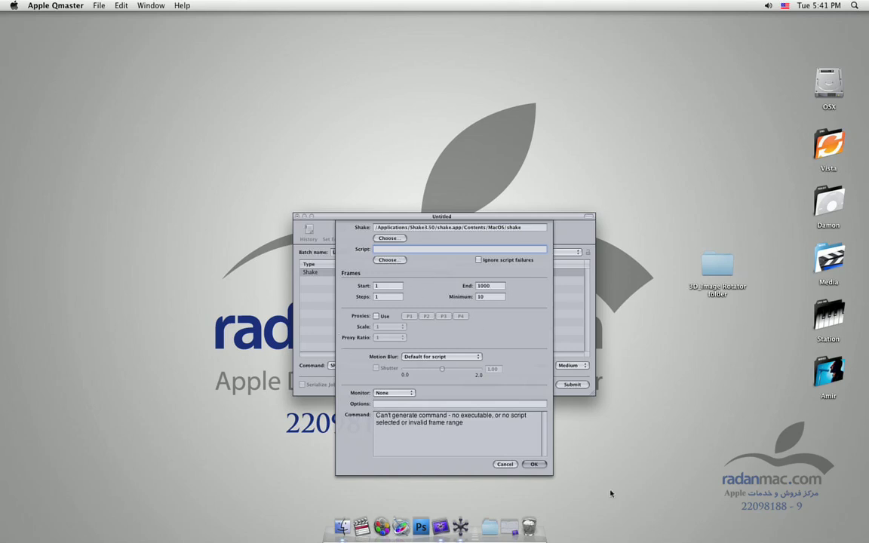
click(505, 464)
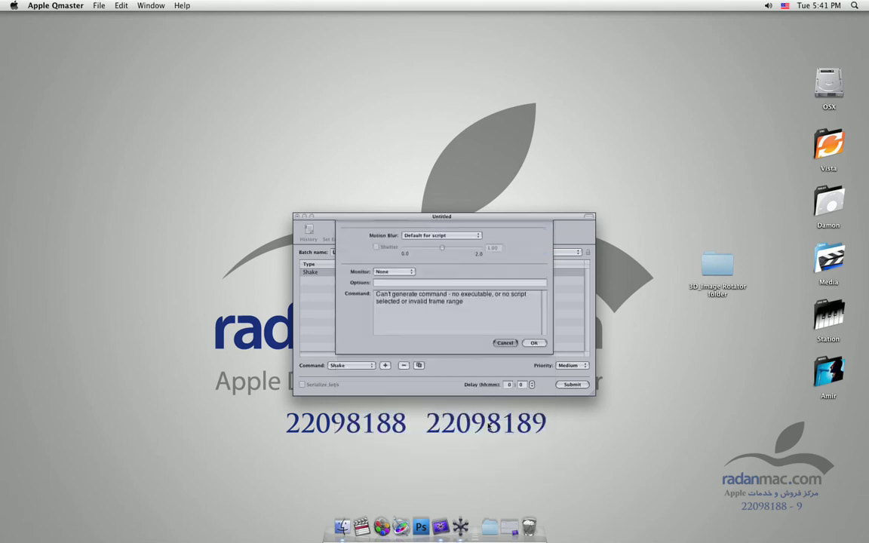
Step: Switch the command type to Maya, review the Maya job's Scene File and renderer path, then cancel it
click(356, 365)
click(356, 358)
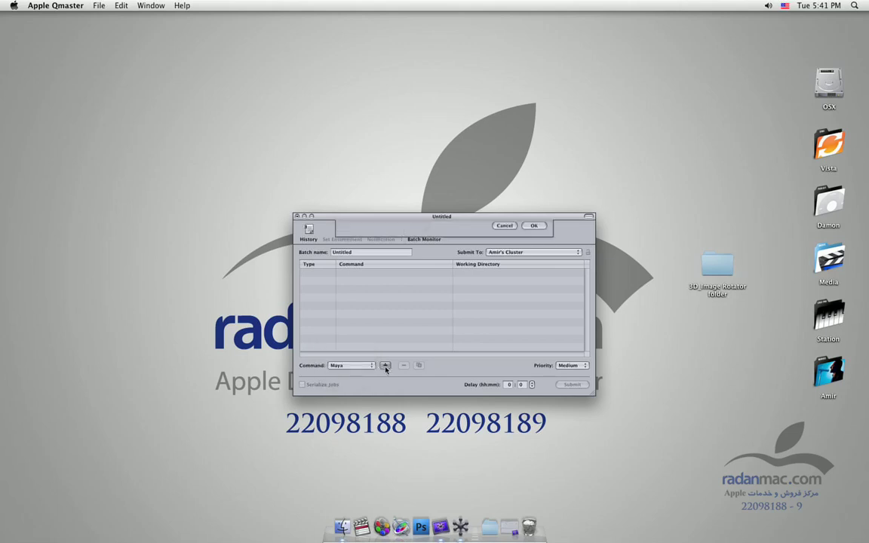
click(385, 365)
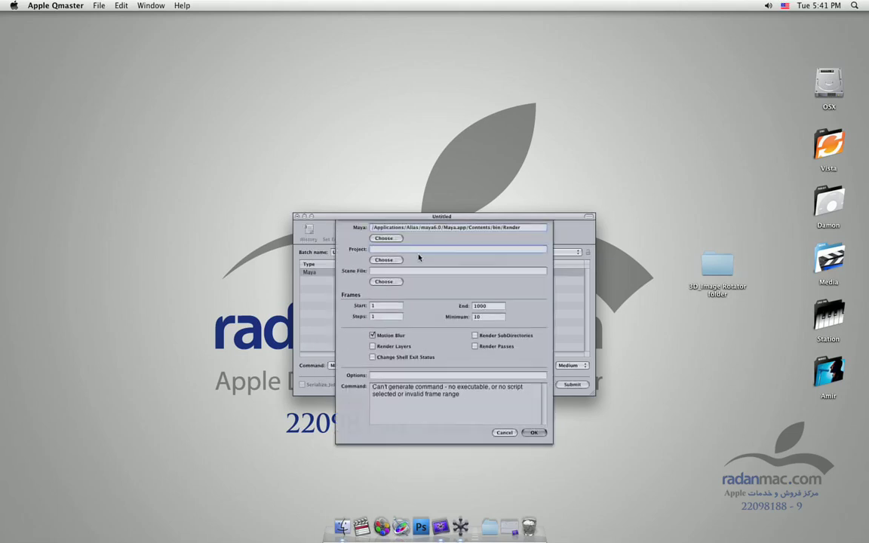
click(377, 270)
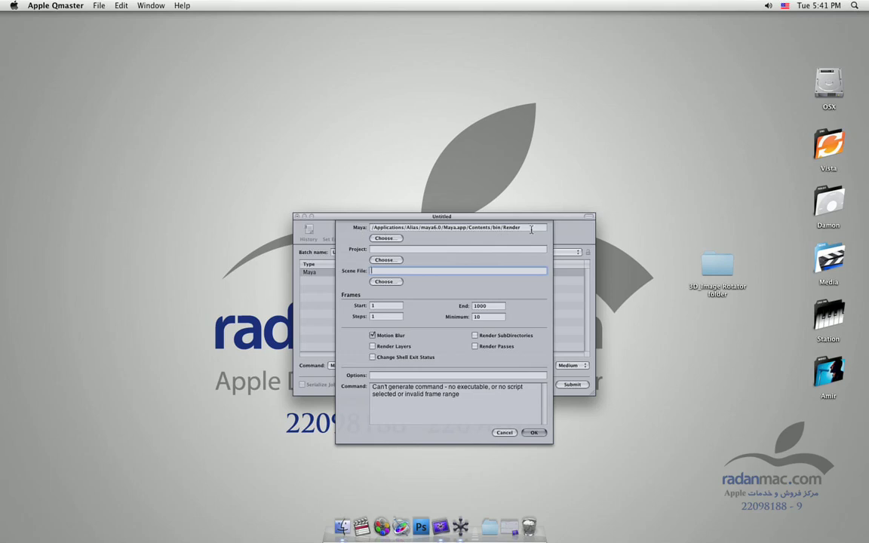
drag(520, 227, 348, 227)
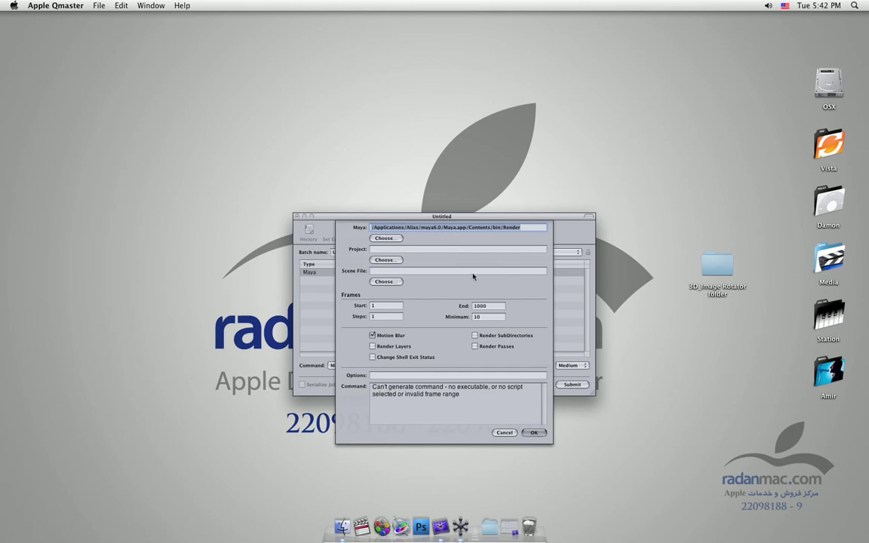
click(500, 434)
click(500, 433)
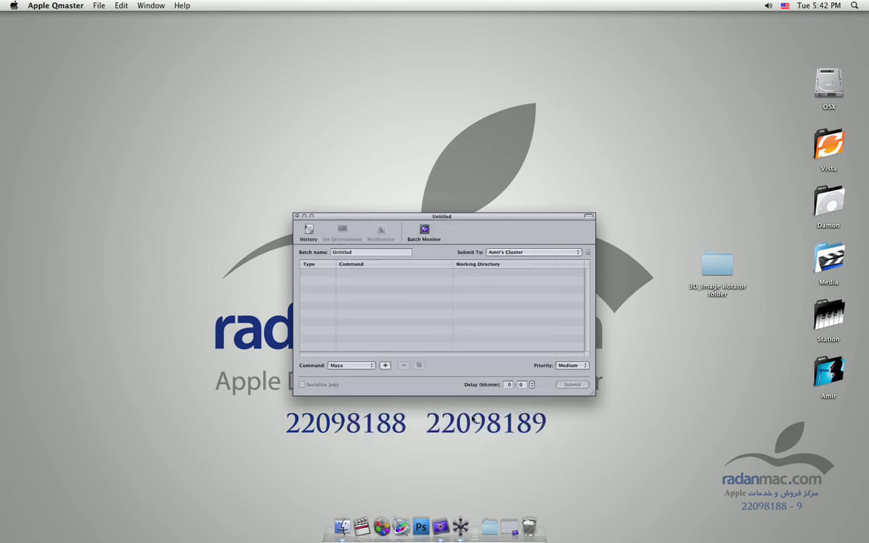
click(359, 367)
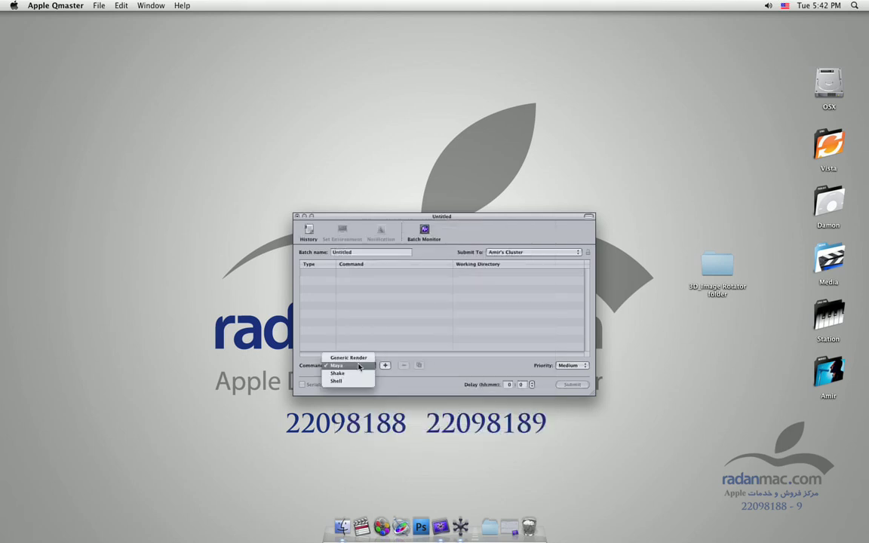
click(421, 378)
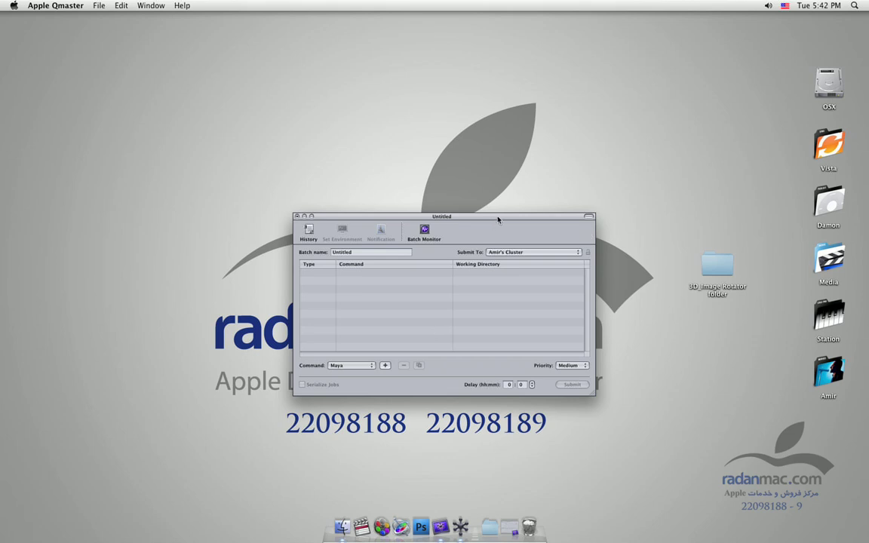
drag(517, 220, 664, 314)
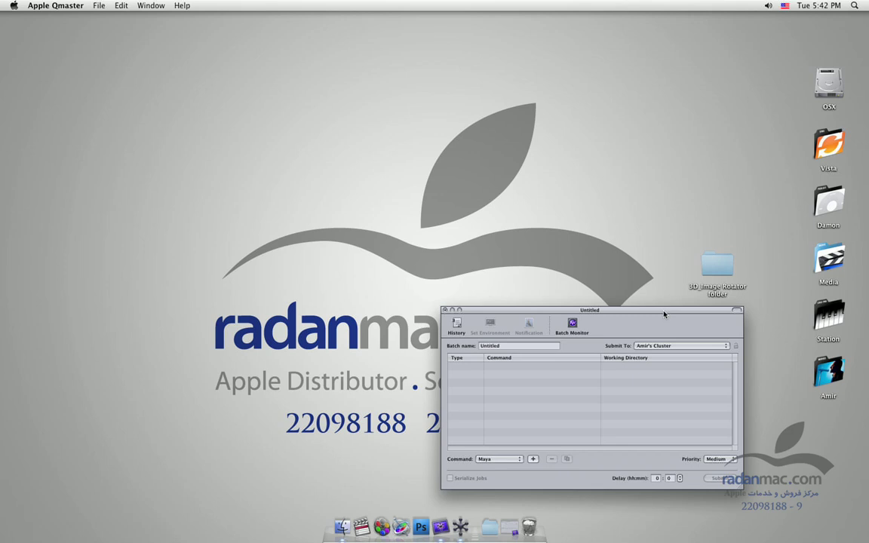
drag(664, 314, 631, 314)
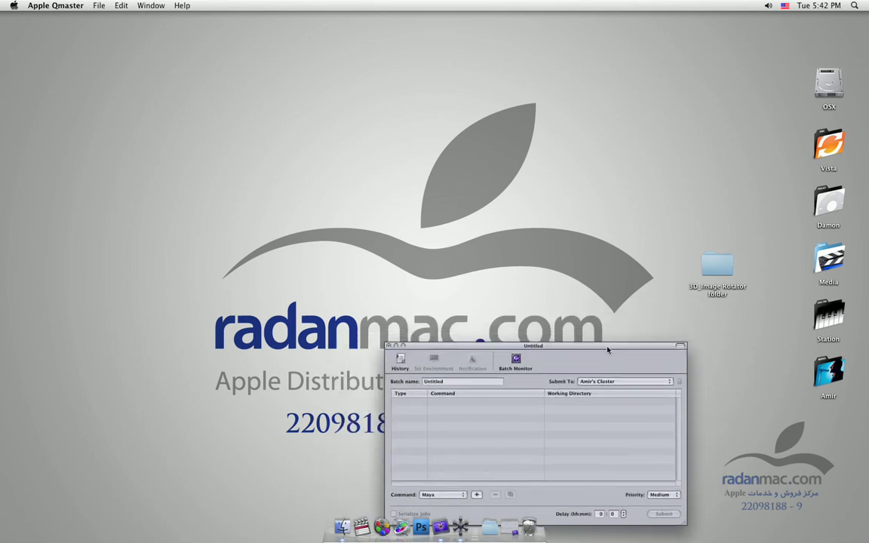
Step: Open the 3D_Image Rotator folder and check its 3D_Image Rotator.aep project file
drag(631, 313, 556, 302)
double_click(718, 264)
click(385, 258)
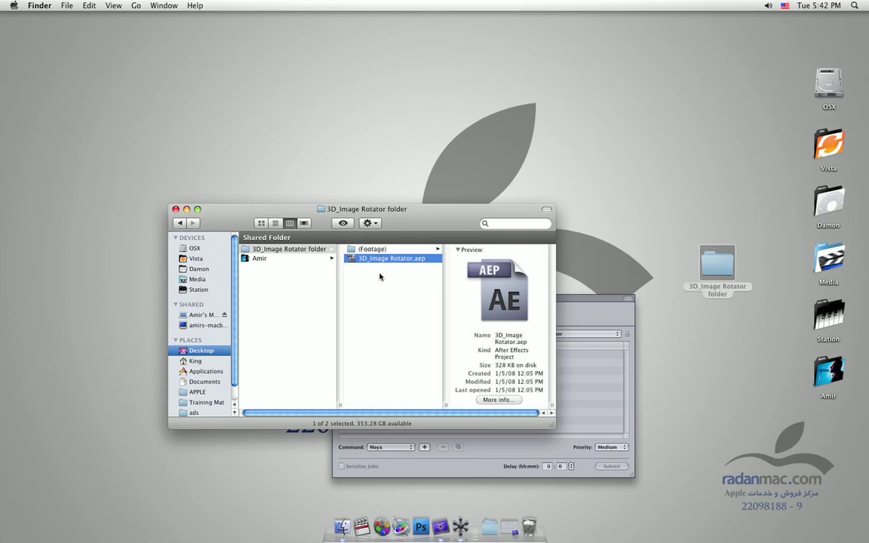
key(super+w)
Step: Nudge the folder icon up and confirm it is shared Read & Write for everyone
drag(723, 266, 729, 255)
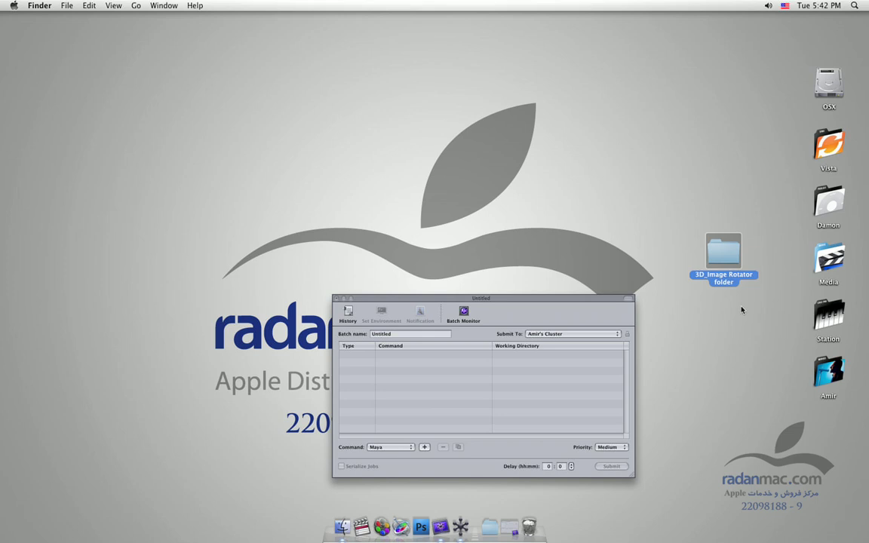
key(super+i)
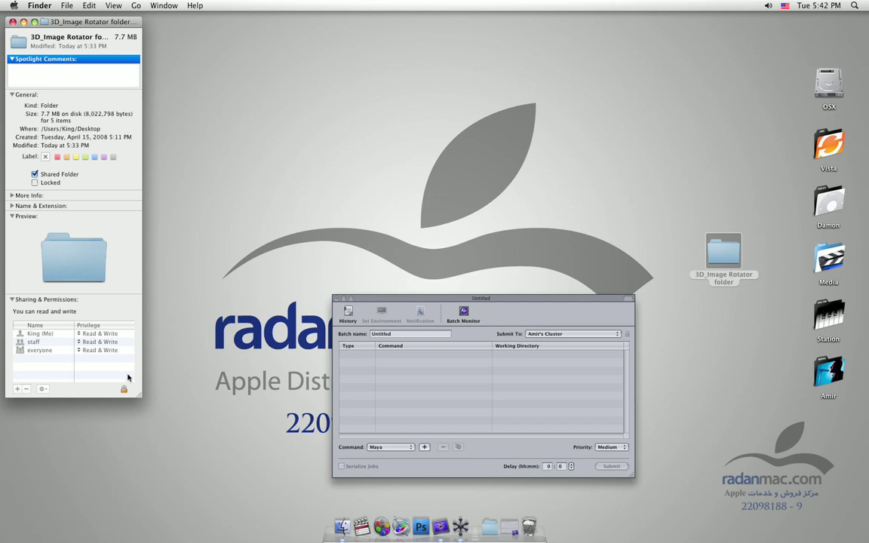
key(super+w)
drag(392, 301, 401, 302)
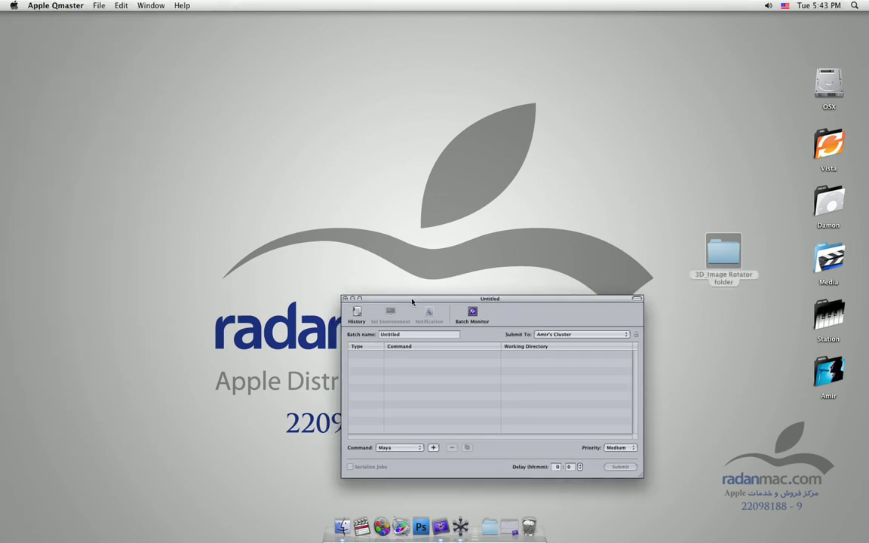
Step: Open the 3D_Image Rotator folder to view its Footage folder and 3D_Image Rotator.aep
double_click(717, 261)
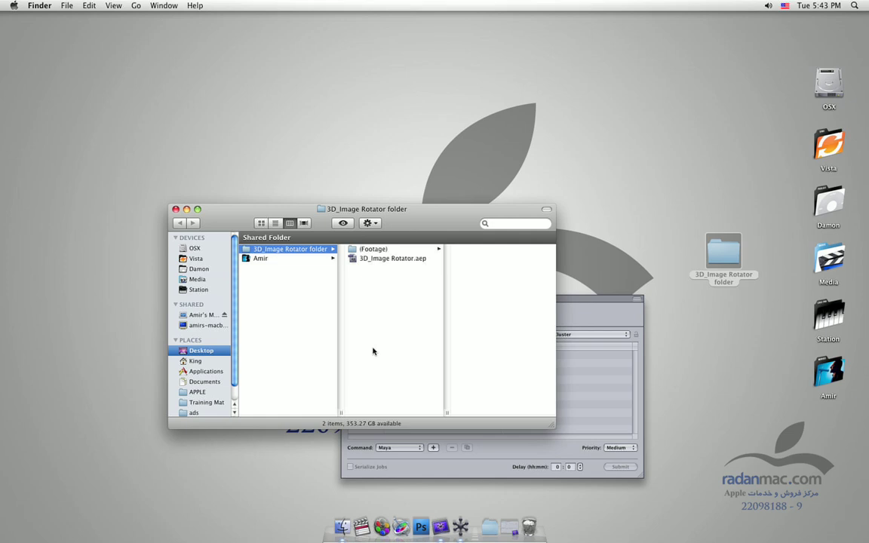
Step: Close the 3D_Image Rotator folder window to return to the Qmaster batch window
key(super+w)
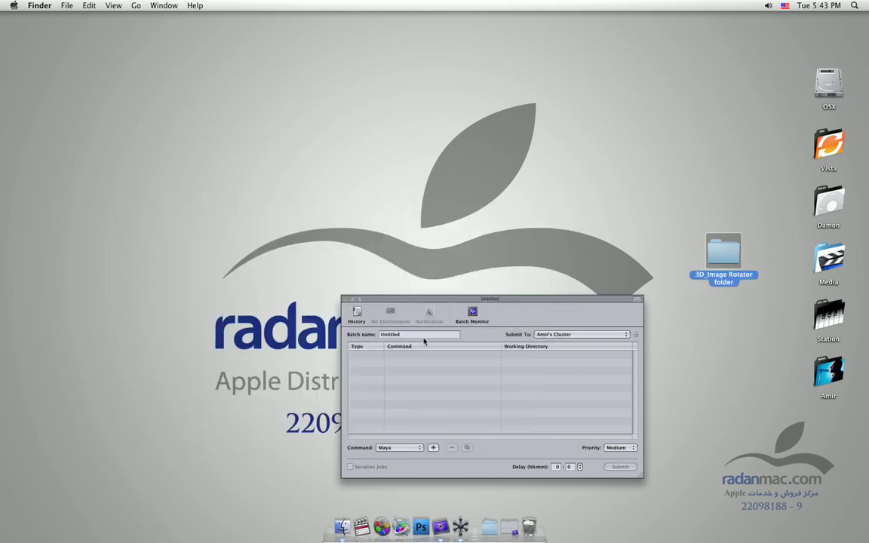
Step: Reposition the batch window, set the command type to Generic Render, and add a new job
drag(510, 302, 575, 311)
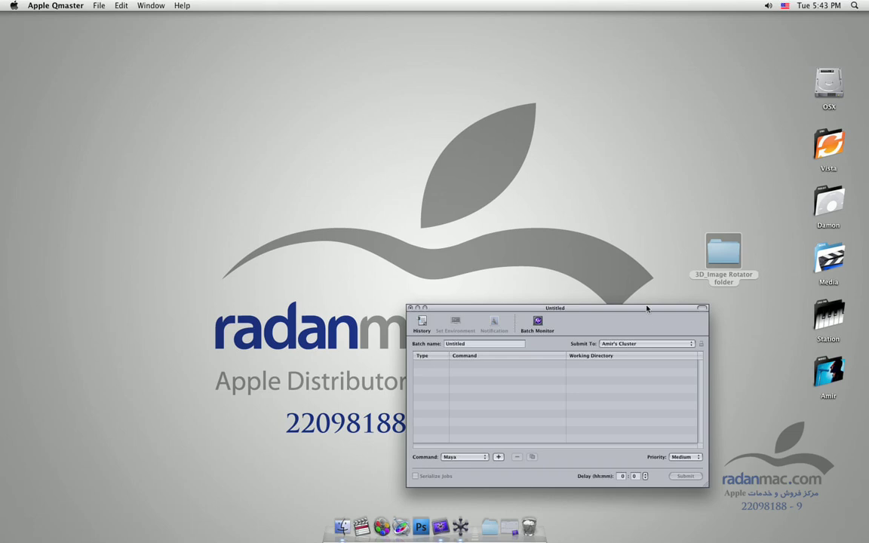
drag(646, 308, 586, 316)
drag(737, 312, 708, 209)
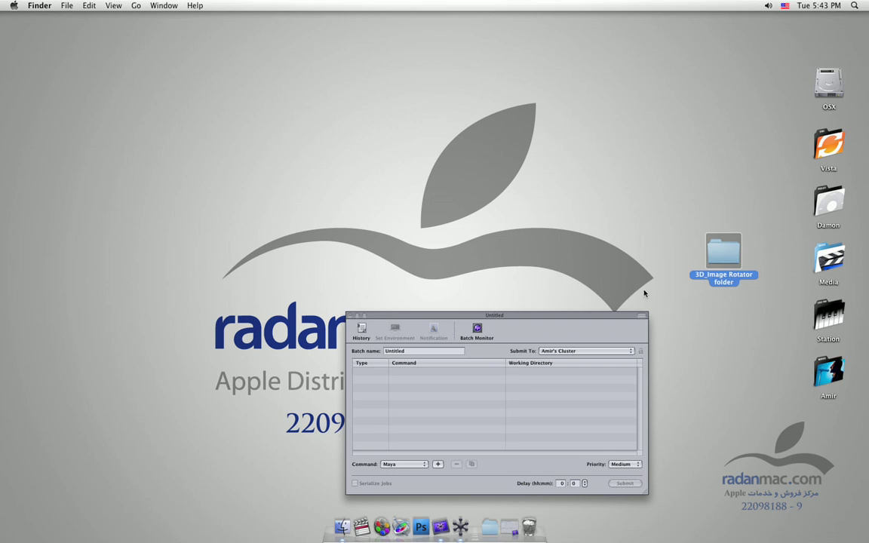
drag(512, 316, 513, 275)
drag(569, 276, 592, 275)
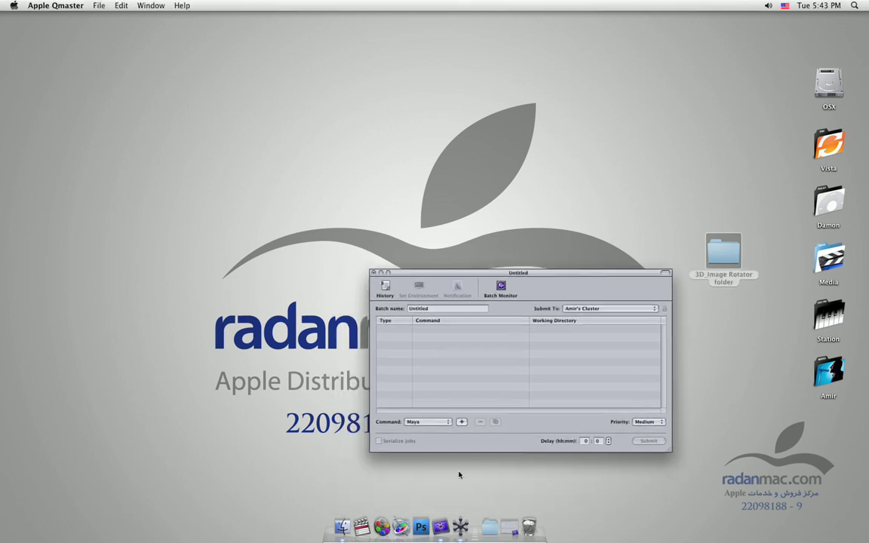
click(445, 422)
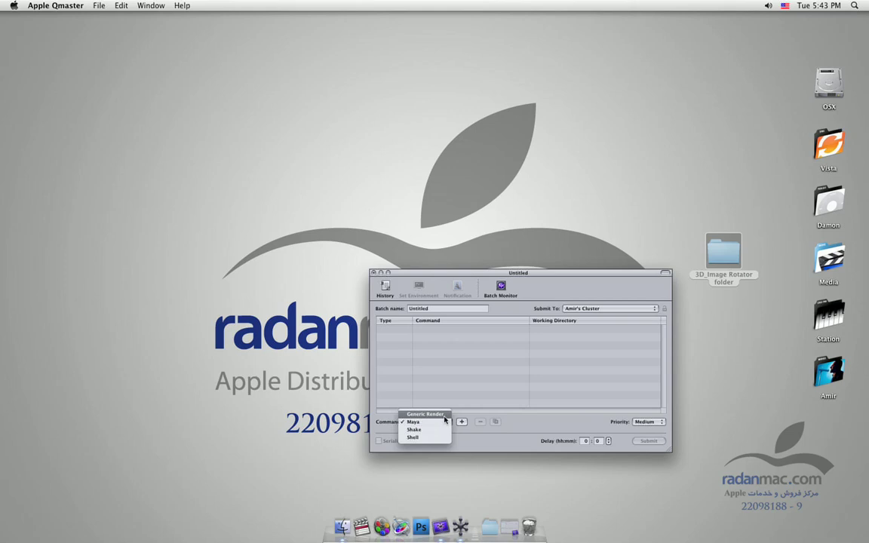
click(444, 416)
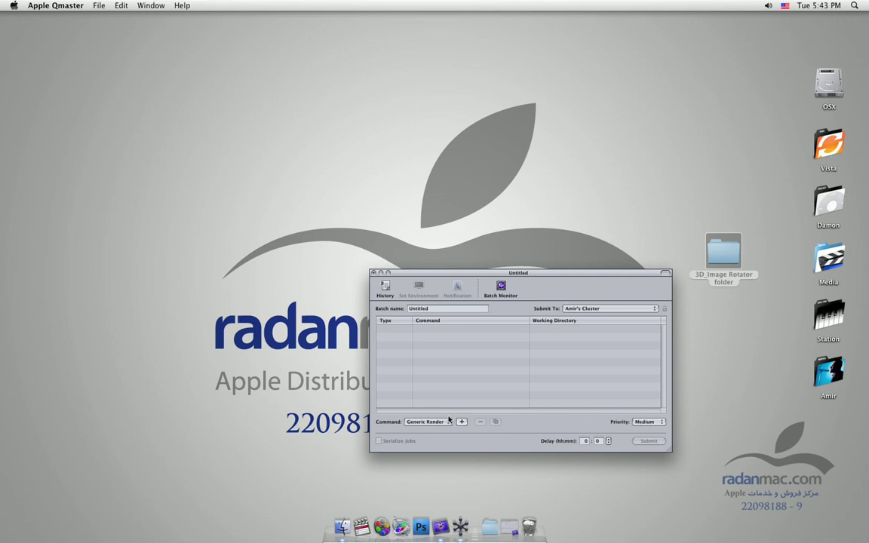
click(461, 423)
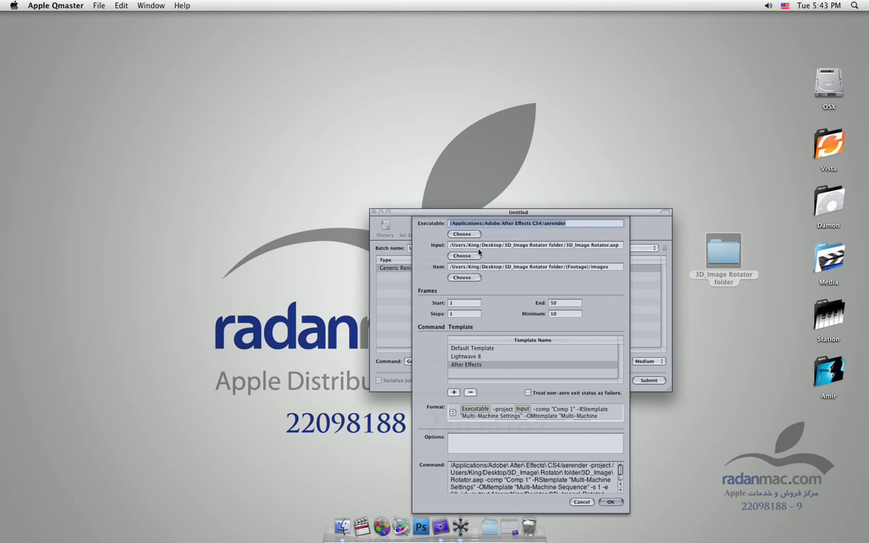
Step: Select 'aerender' in the Executable path and open the Applications folder to locate it
drag(458, 212, 398, 205)
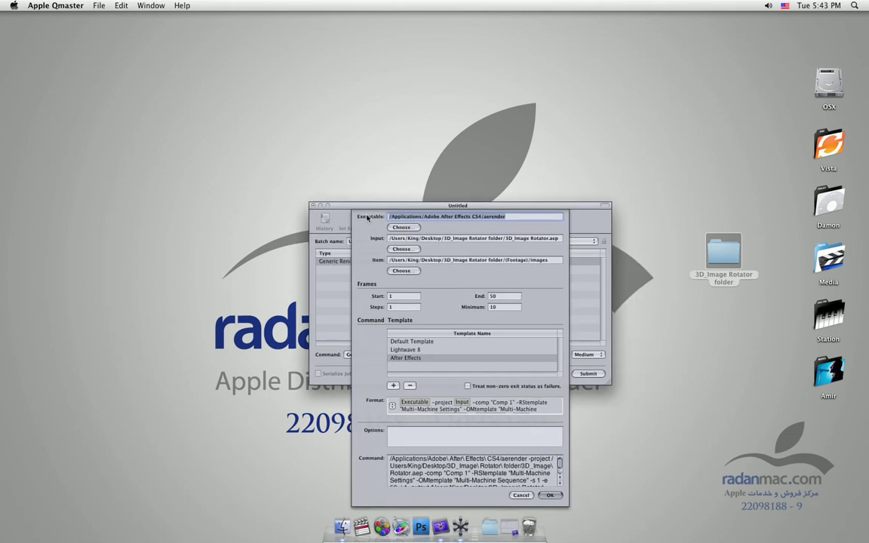
click(504, 216)
double_click(504, 216)
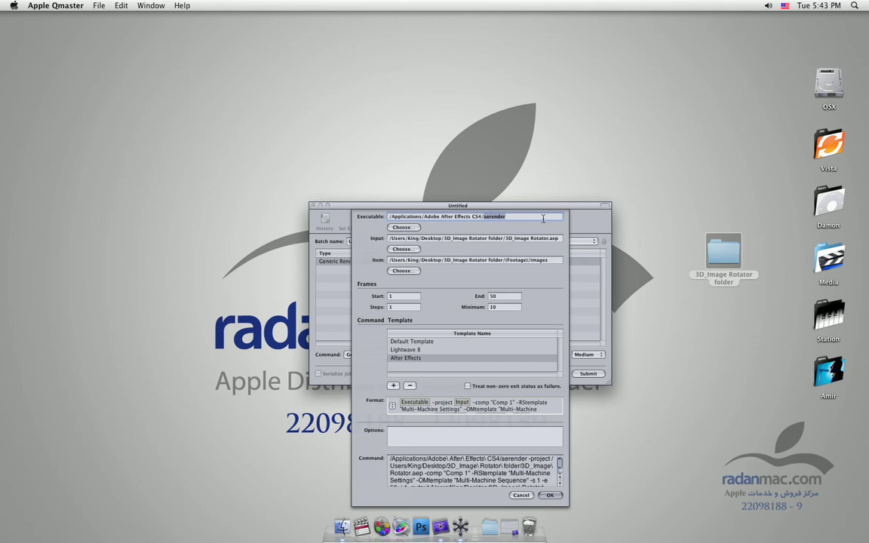
click(539, 196)
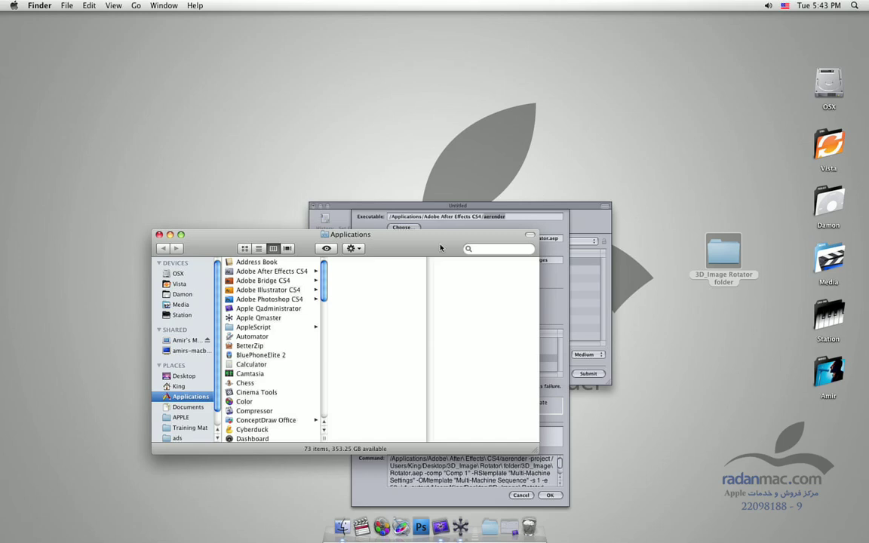
Step: Find aerender in Applications > Adobe After Effects CS4, then focus the job's Input path field
click(280, 271)
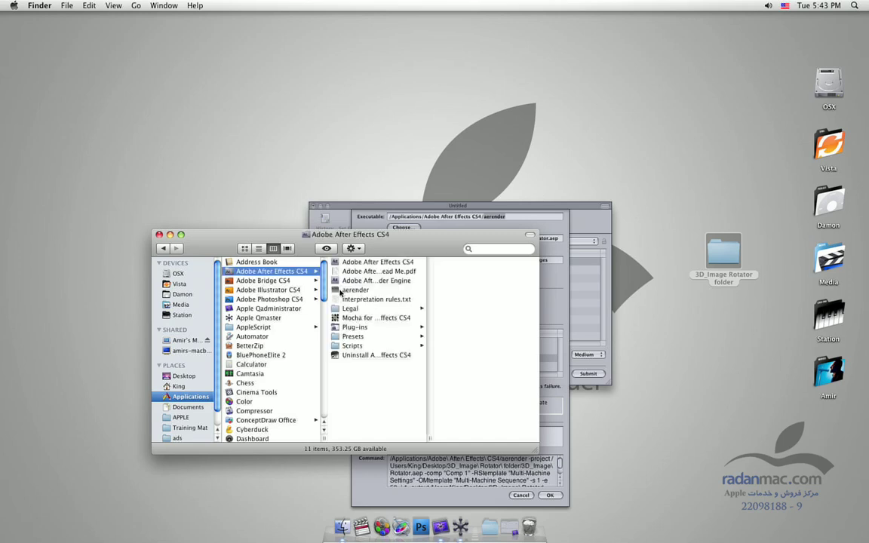
click(368, 292)
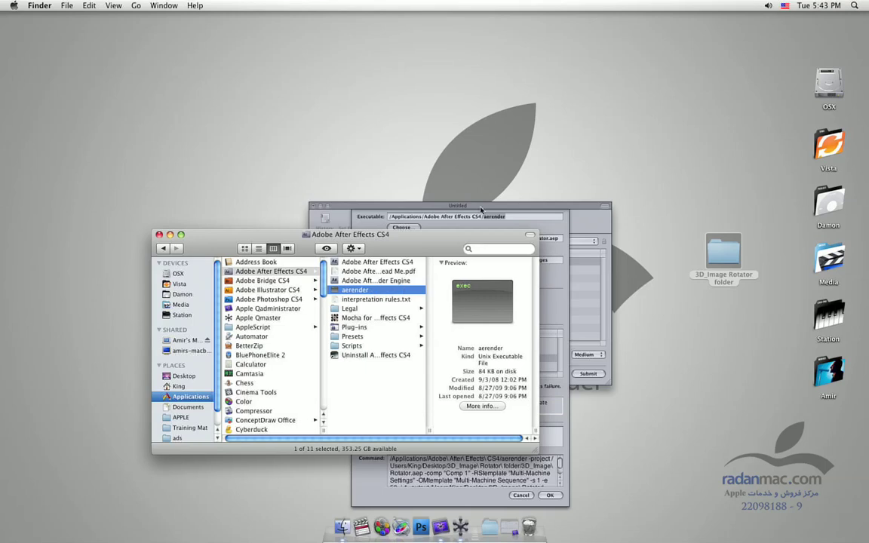
click(446, 225)
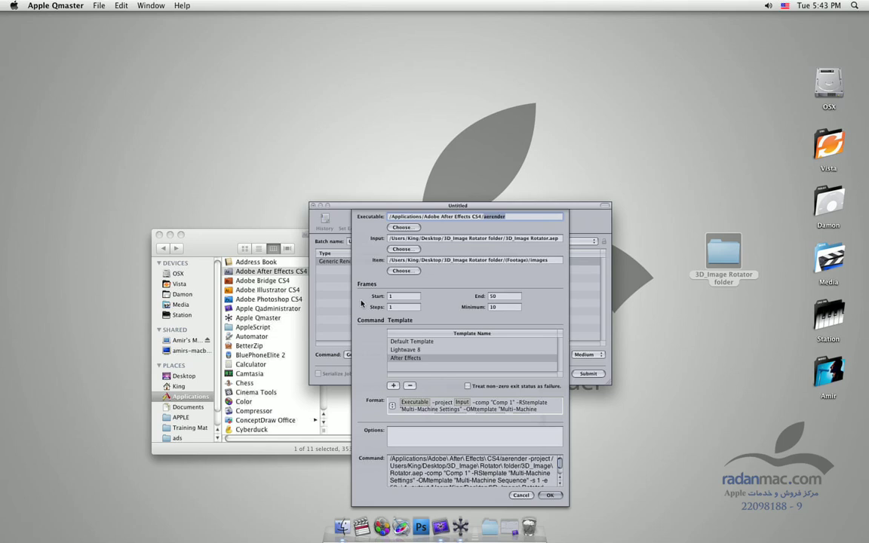
click(506, 239)
Step: Set the job's input to the 3D_Image Rotator.aep project
click(400, 250)
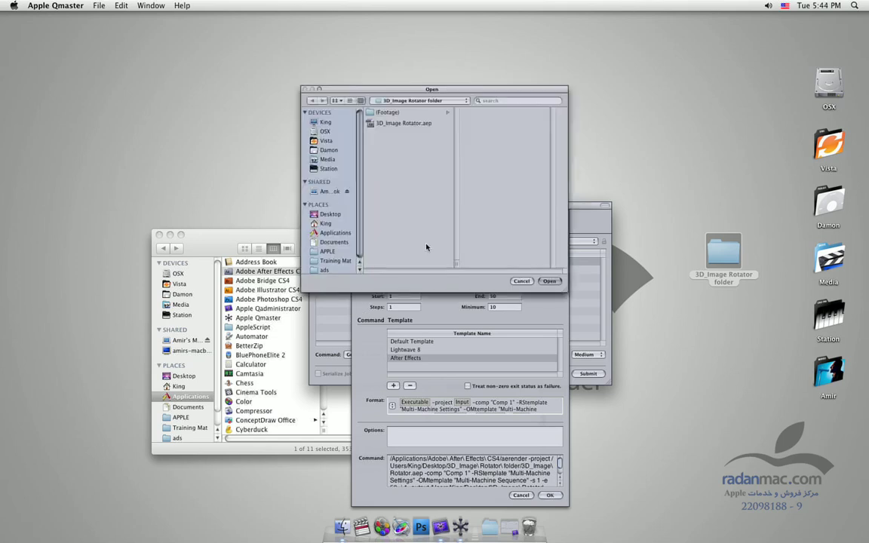
click(381, 123)
click(549, 281)
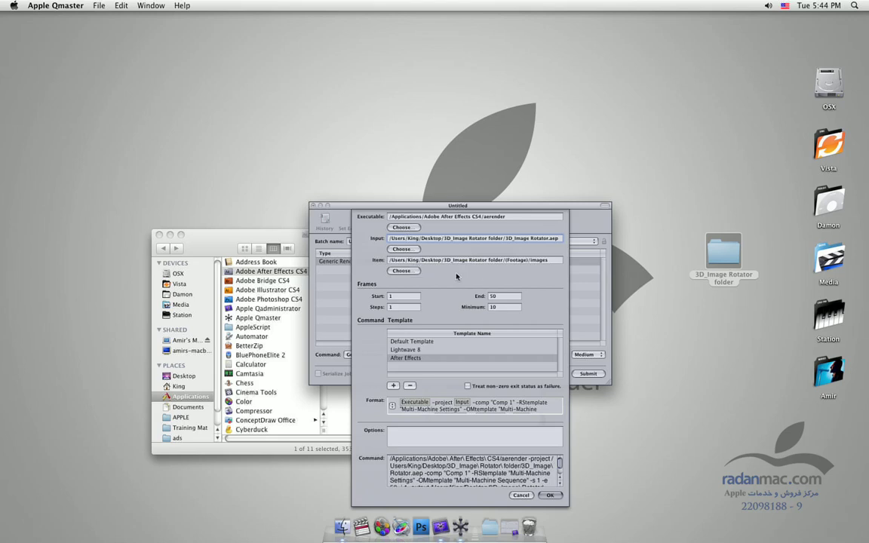
Step: Set the item to the 3D_Image Rotator folder and reapply the After Effects template
click(404, 271)
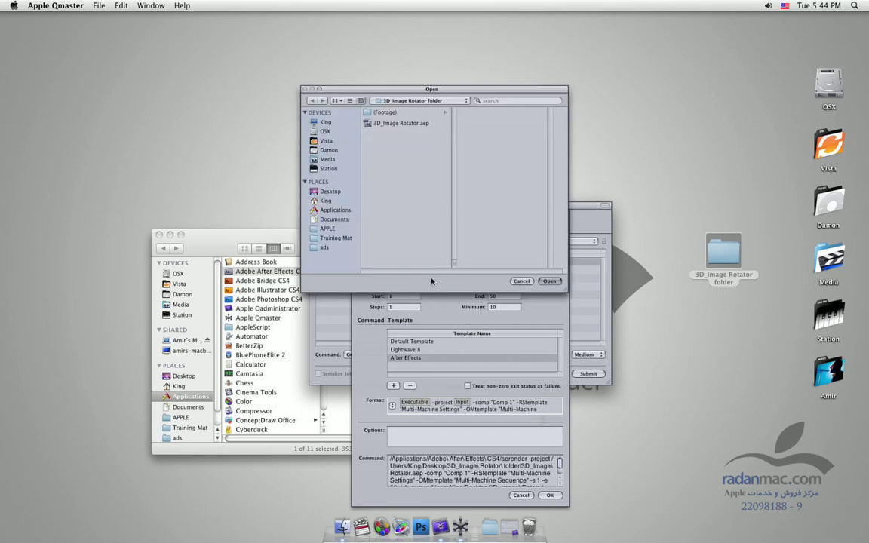
click(434, 101)
click(463, 228)
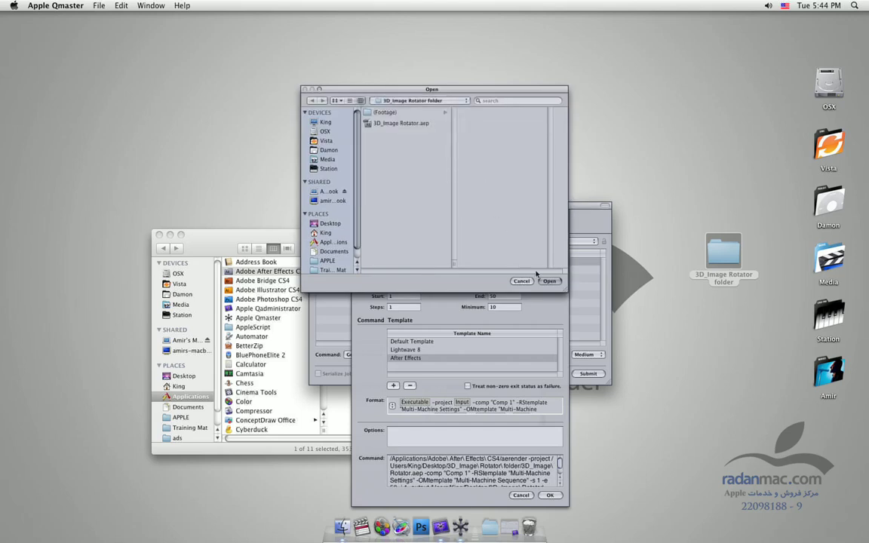
click(549, 280)
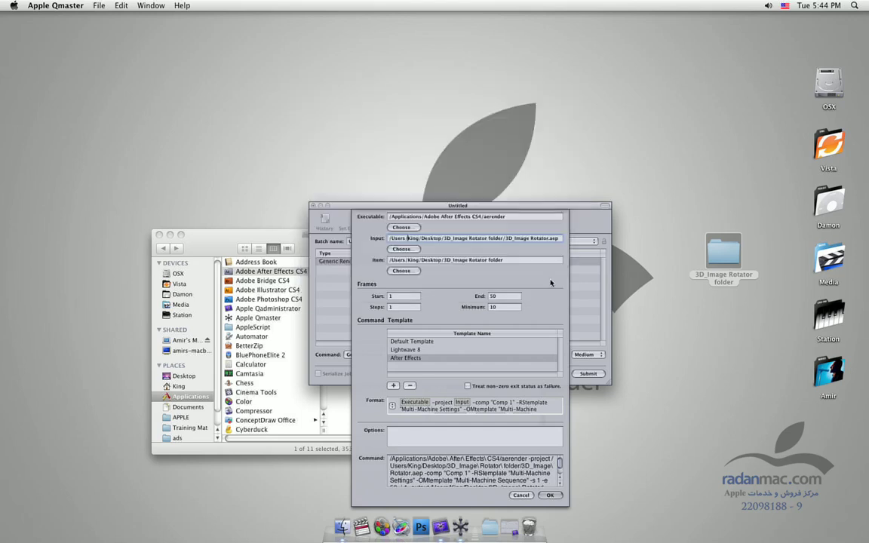
click(412, 344)
click(425, 361)
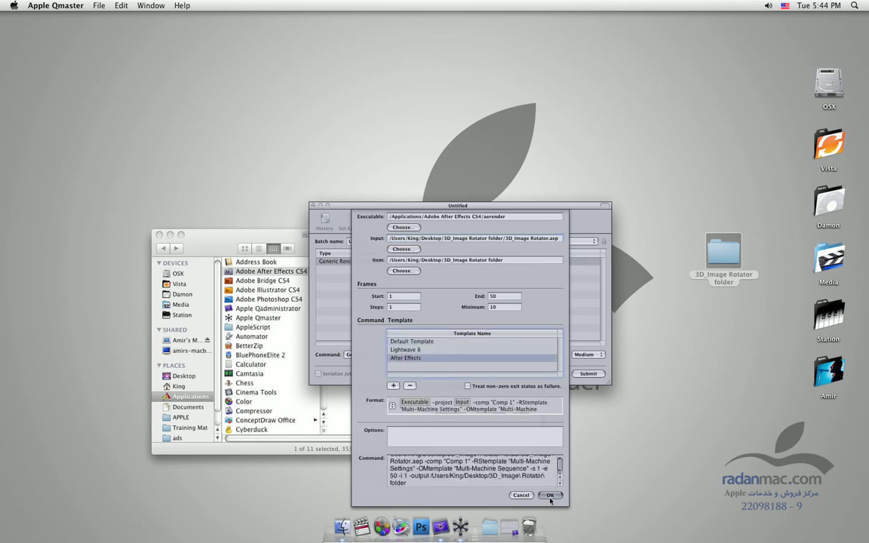
Step: Review the End frame and Minimum frames values and confirm the job settings
click(502, 297)
click(498, 306)
click(541, 497)
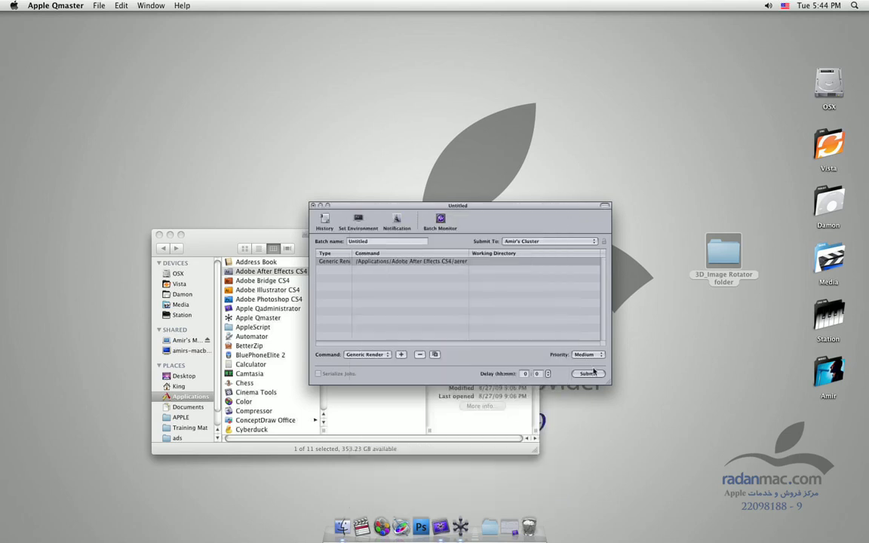
Step: Set the job priority to High and submit the batch to the cluster
click(589, 354)
click(587, 345)
click(589, 373)
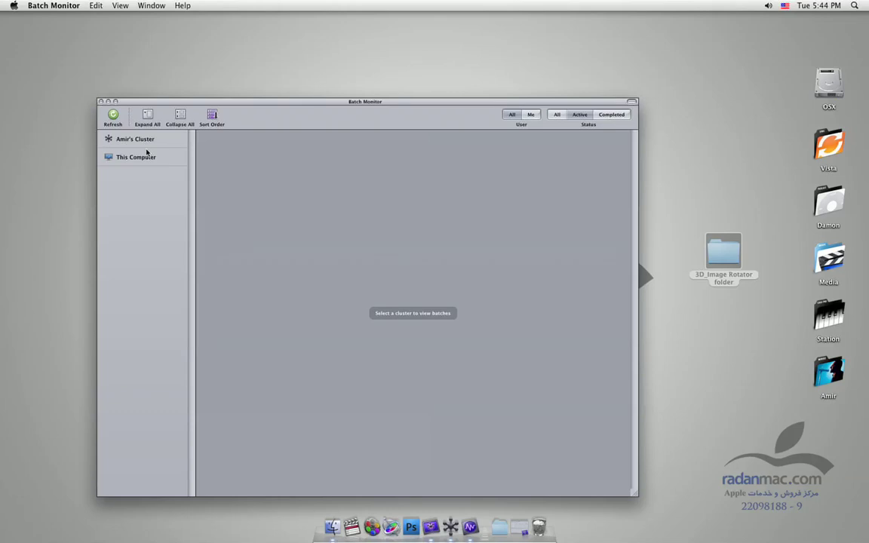
Step: Select the cluster and expand the Untitled batch's aerender job into its five frame segments
click(141, 141)
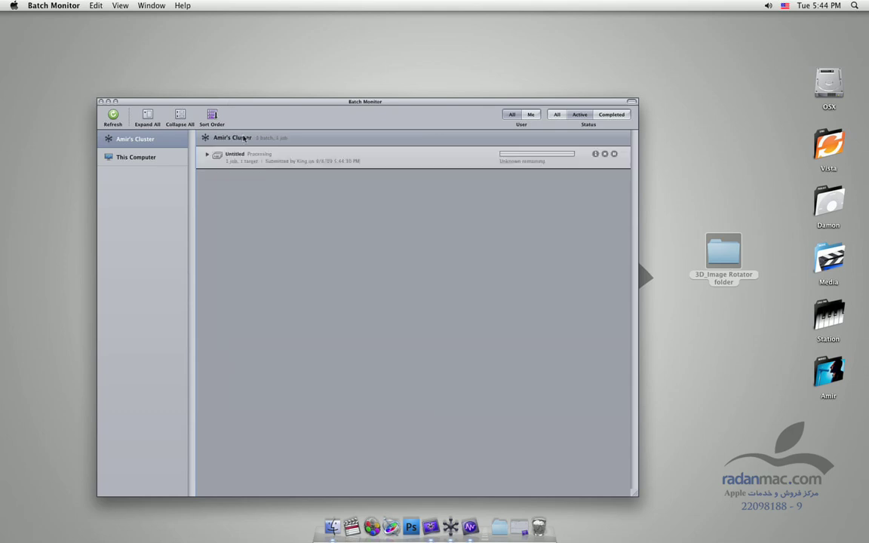
click(223, 177)
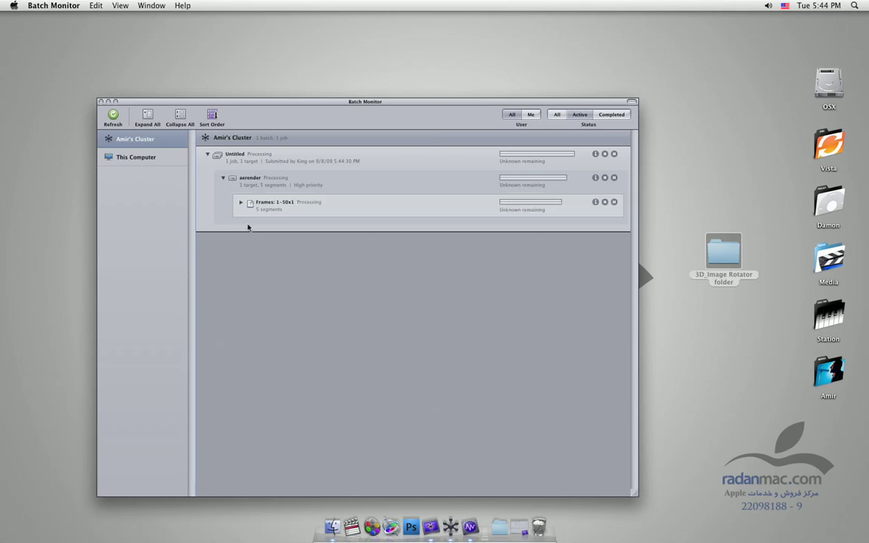
click(242, 202)
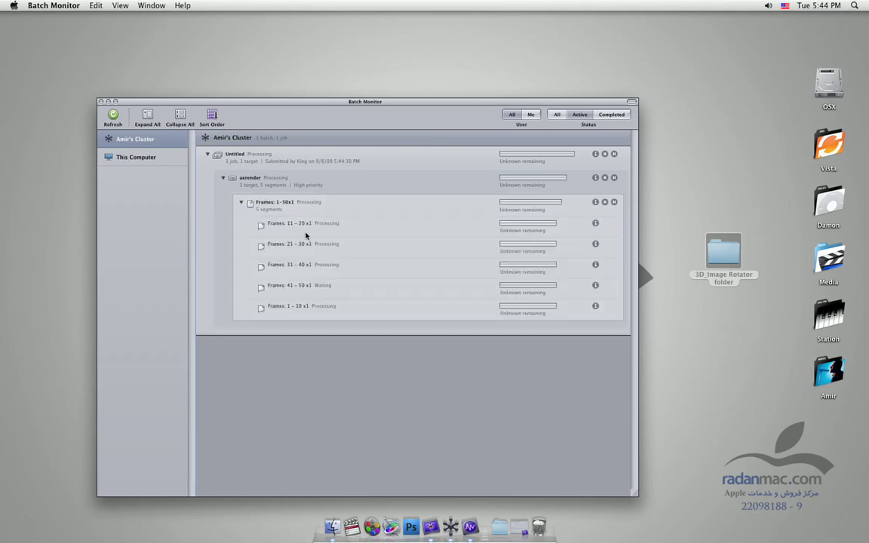